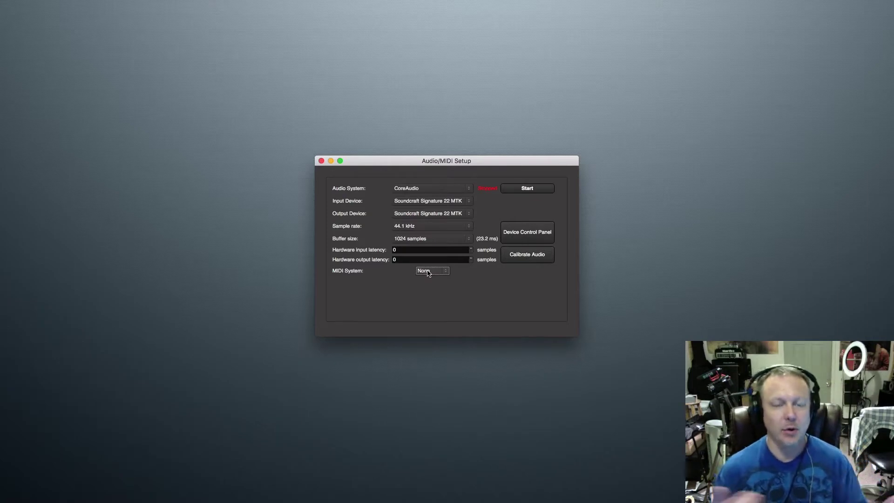
Step: Choose CoreMidi as the MIDI system and start the audio engine
left_click(446, 274)
left_click(440, 262)
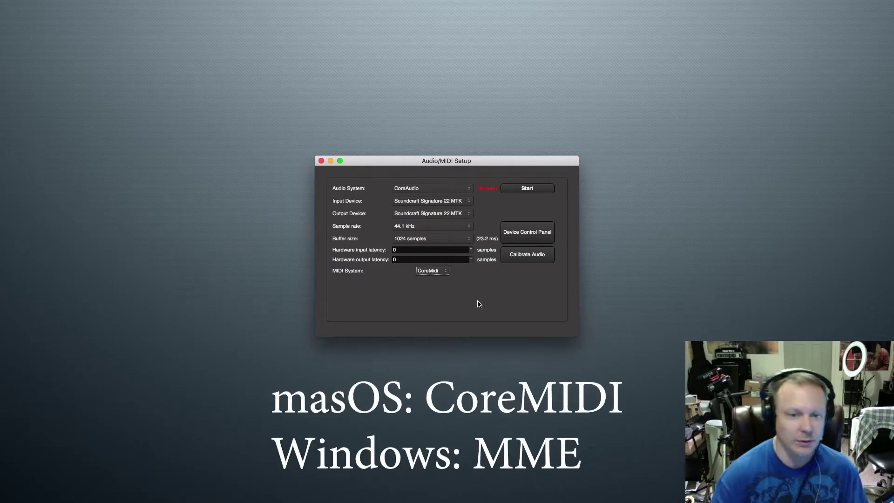
left_click(527, 191)
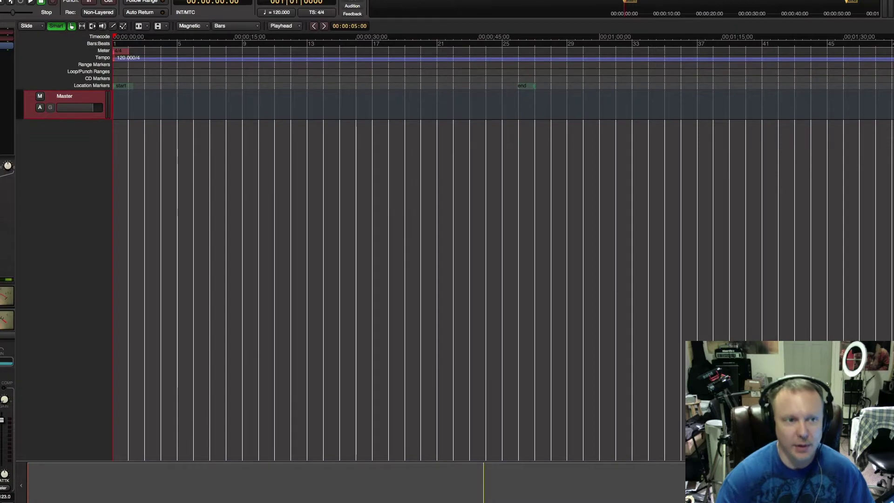
Step: Show the Mixer and bring up the Add Track/Bus/VCA dialog, moved to the screen centre
key("alt+m")
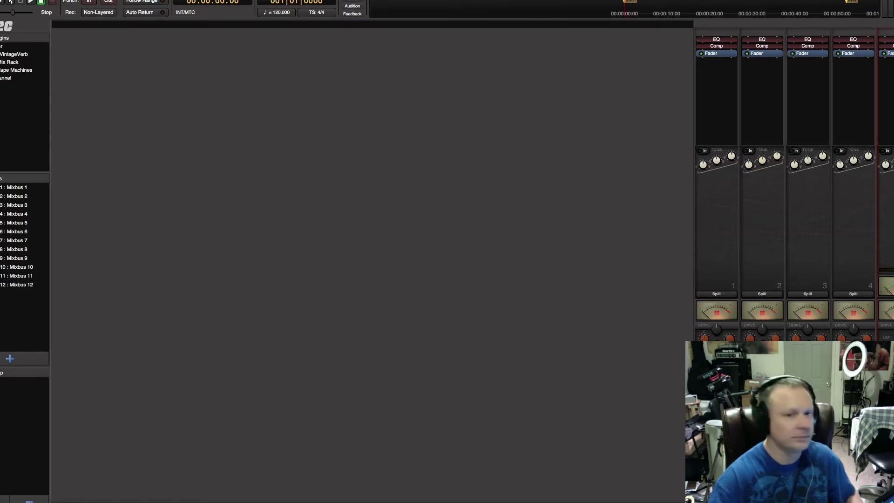
key("super+shift+n")
left_click_drag(278, 190, 483, 167)
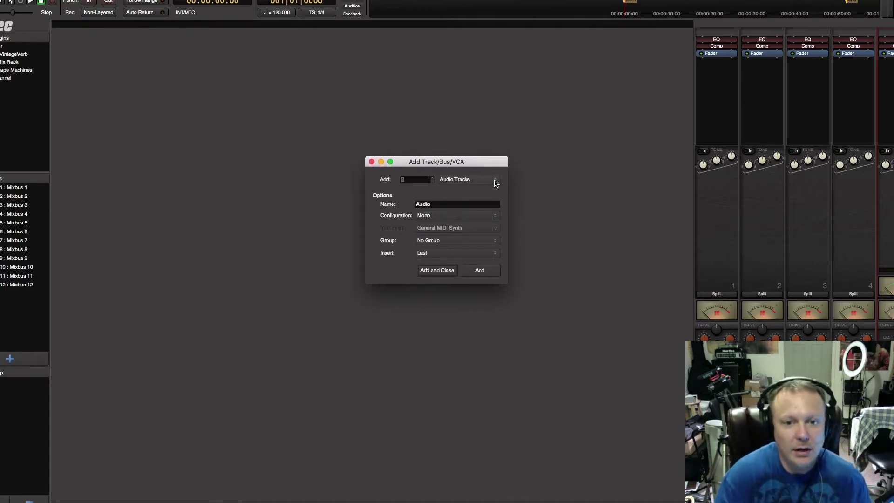
Step: Set the new track type to MIDI Tracks, after briefly trying a stereo audio track
left_click(495, 182)
left_click(491, 188)
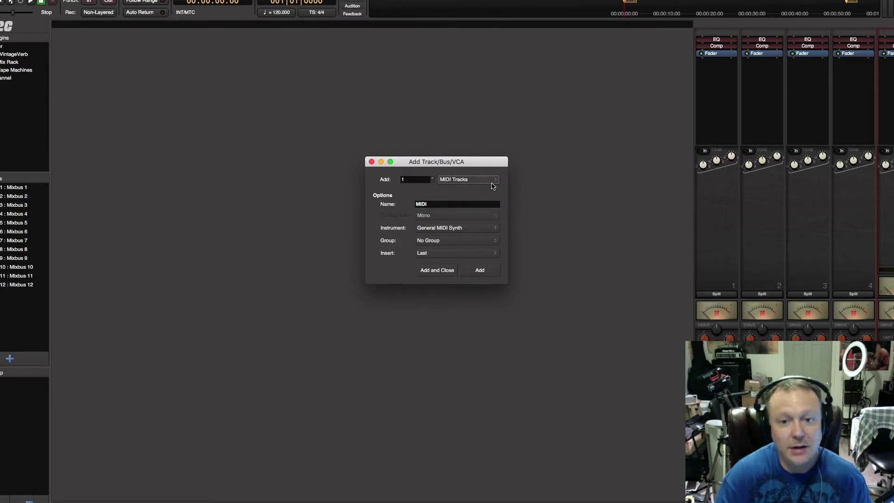
left_click(490, 185)
left_click(490, 175)
left_click(498, 218)
left_click(490, 225)
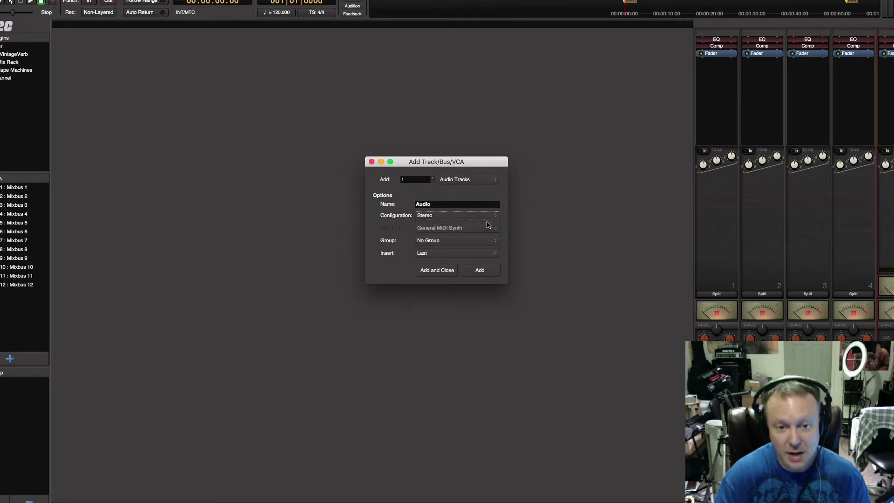
left_click(498, 181)
left_click(490, 186)
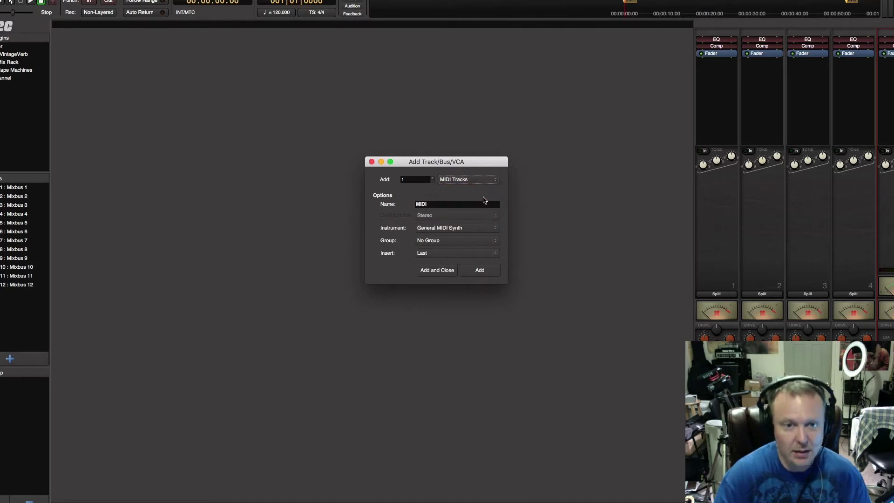
Step: Name the track KONTAKT and choose Kontakt 5 (VST) as its instrument
left_click_drag(447, 204, 419, 203)
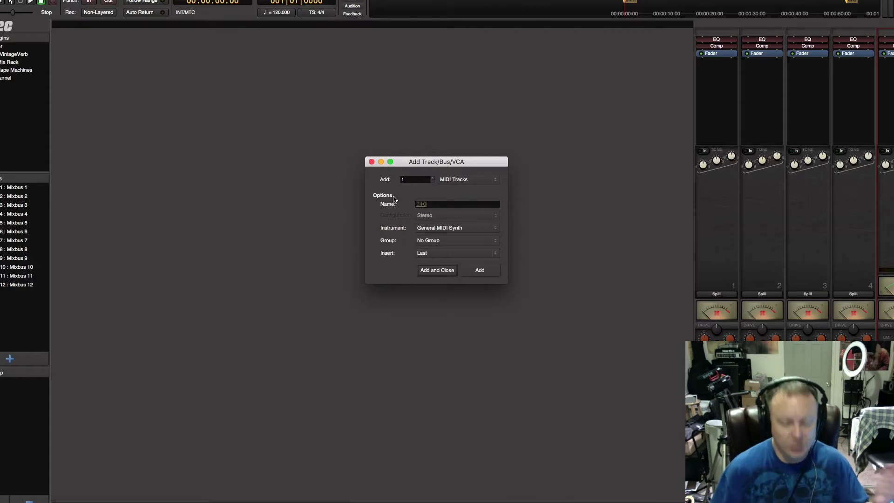
type("KONTAKT")
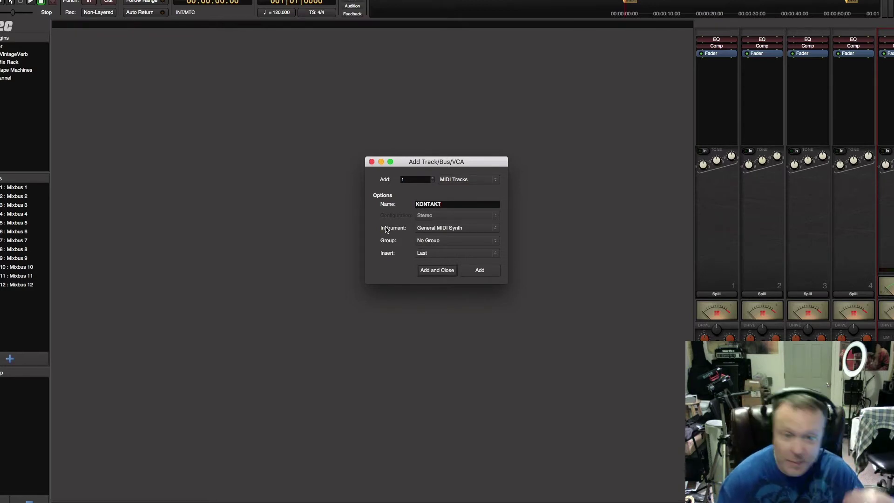
left_click(496, 229)
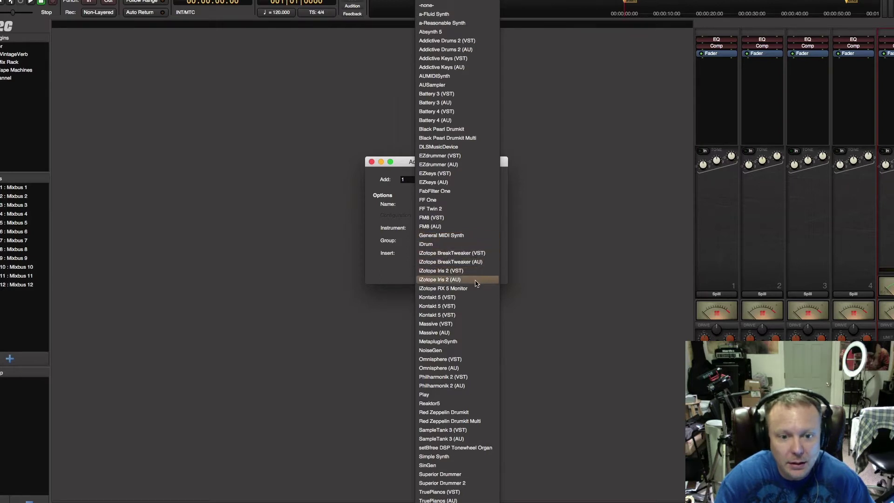
left_click(449, 315)
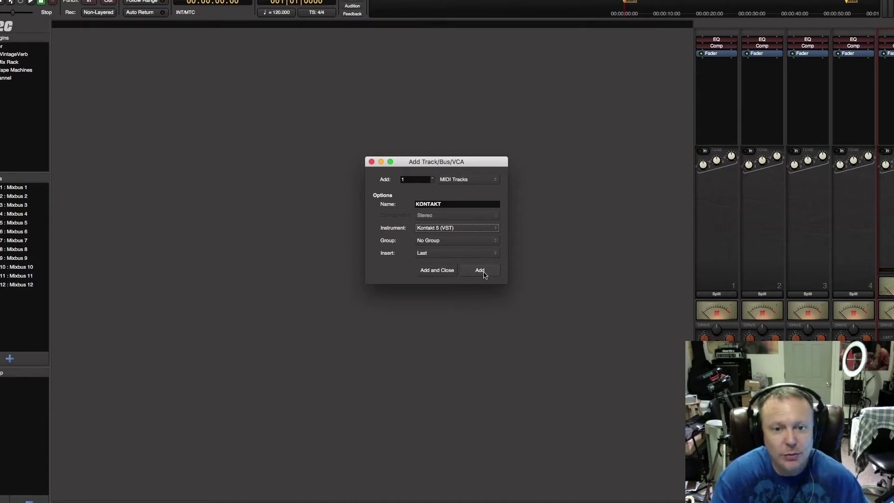
Step: Create the KONTAKT MIDI track with the Kontakt 5 plugin and bring its window fully into view
left_click(431, 271)
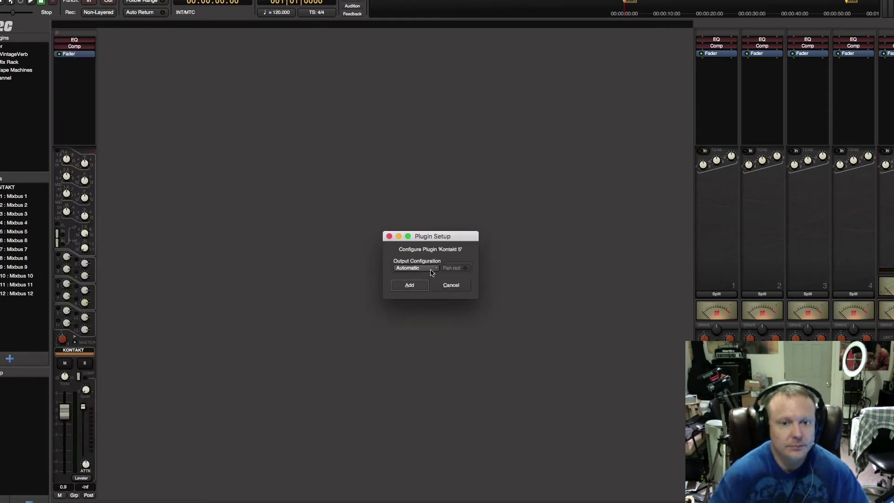
left_click(410, 285)
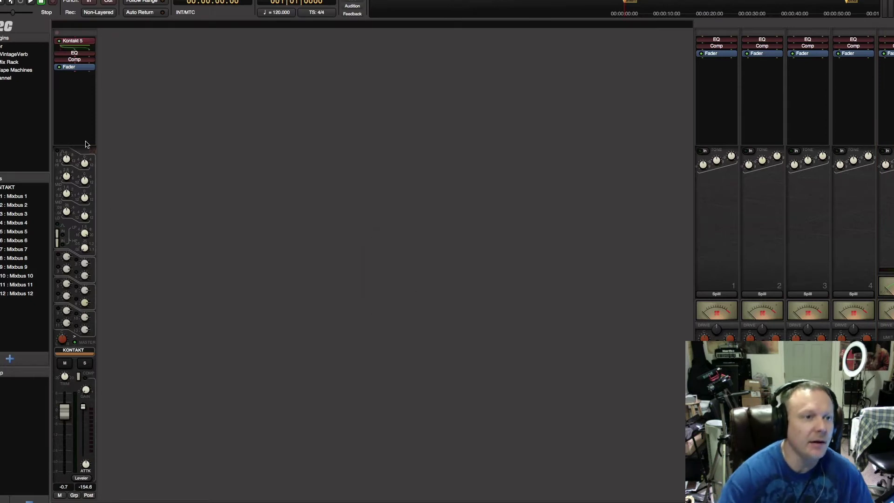
double_click(74, 42)
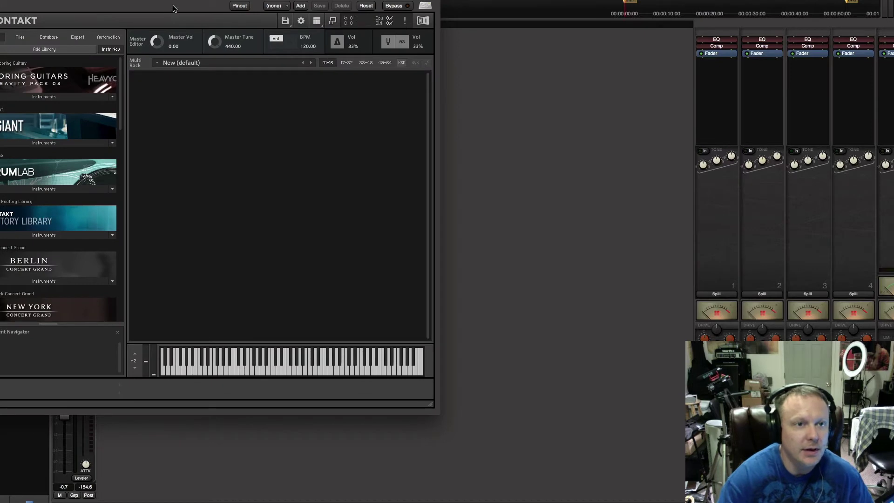
left_click_drag(193, 1, 407, 74)
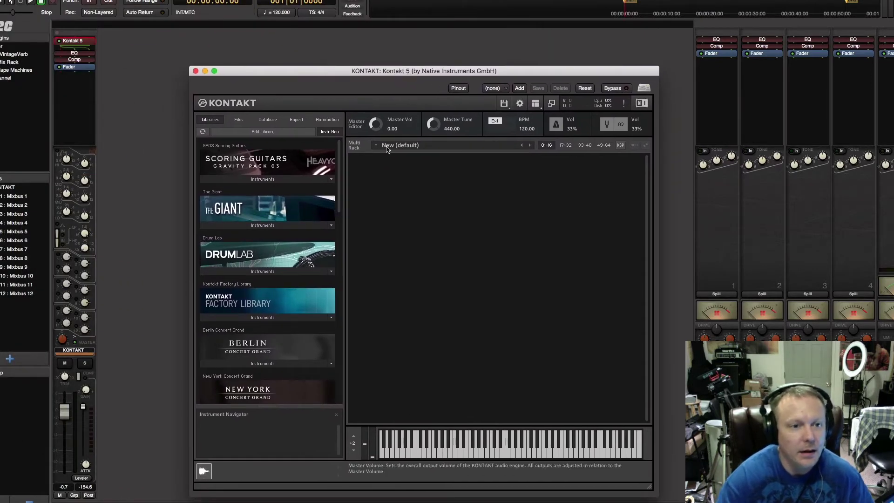
Step: Load Binary Star MW from the Scoring Guitars library into Kontakt 5 and close the plugin window
left_click(268, 181)
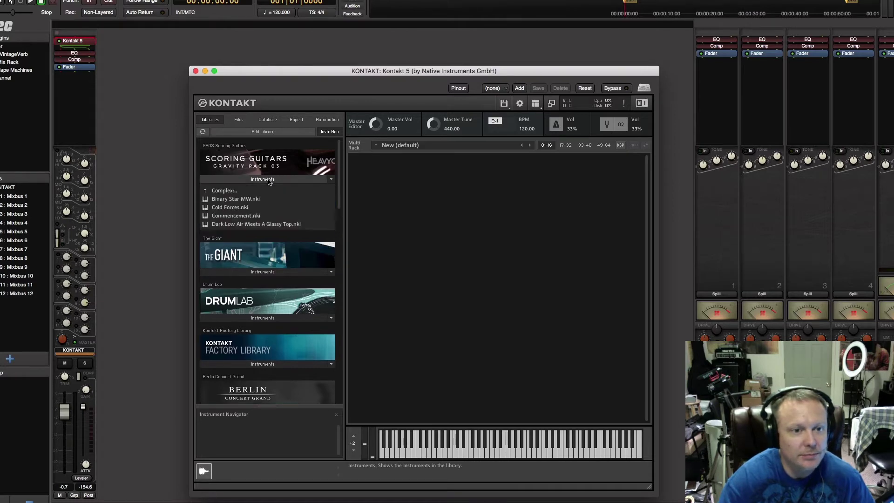
double_click(232, 200)
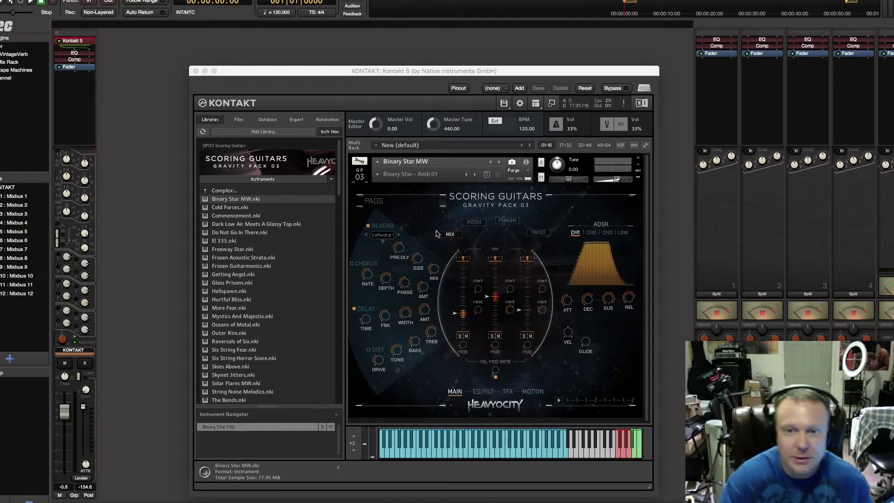
left_click(196, 71)
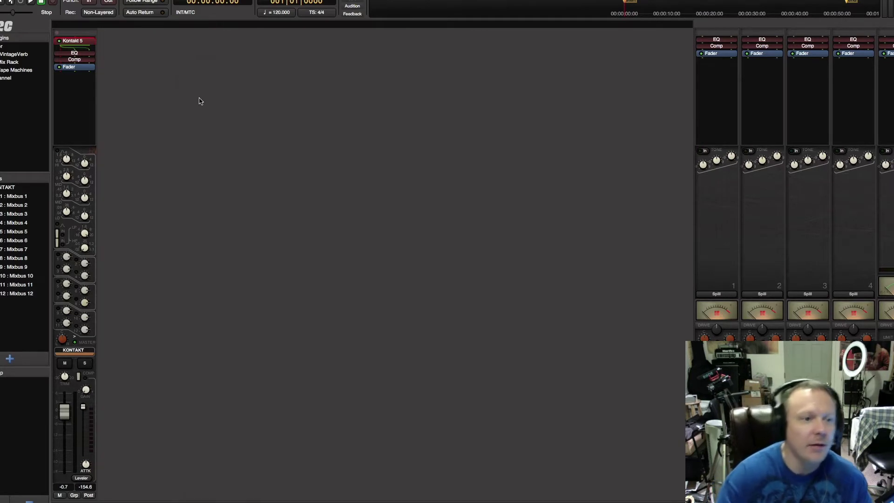
left_click(76, 34)
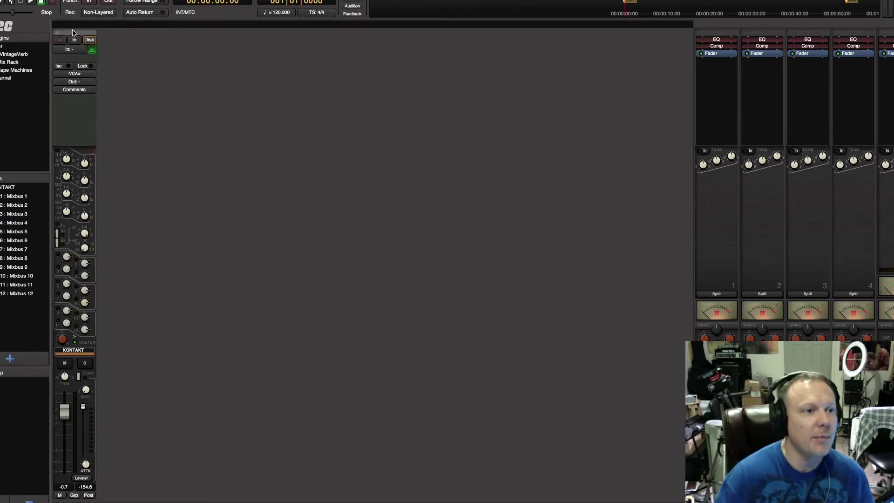
left_click(75, 32)
left_click(78, 34)
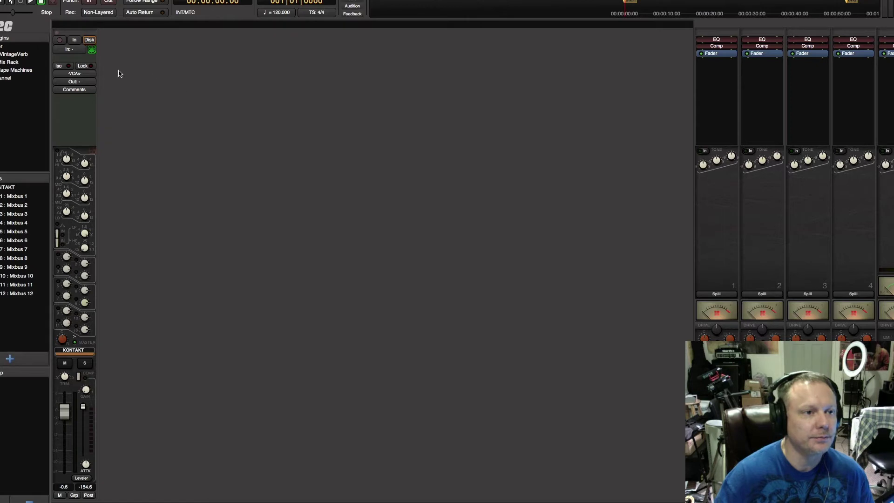
left_click(75, 52)
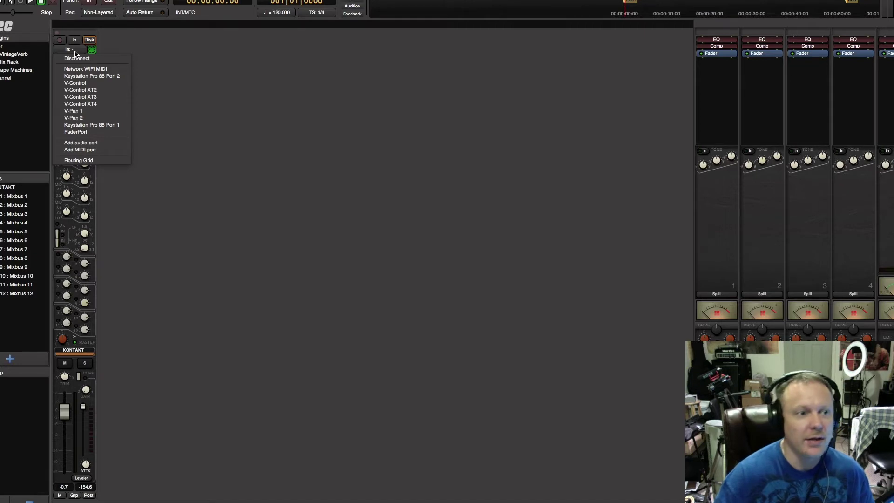
left_click(83, 127)
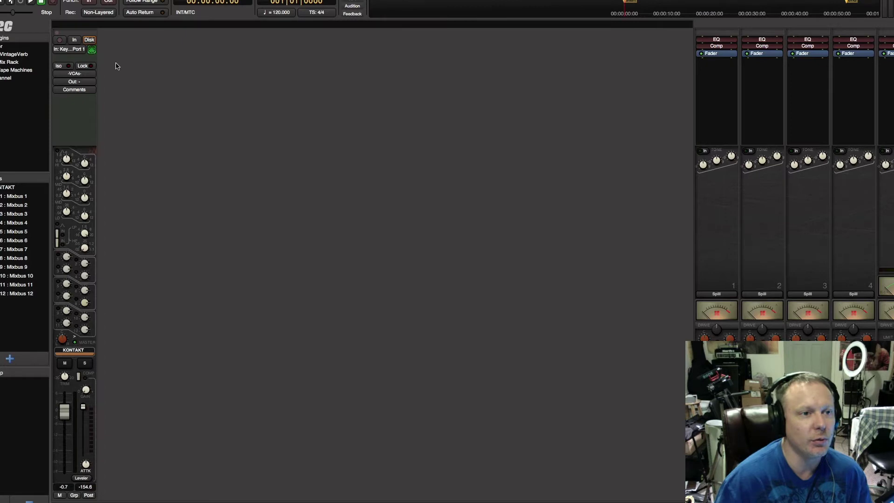
left_click(92, 50)
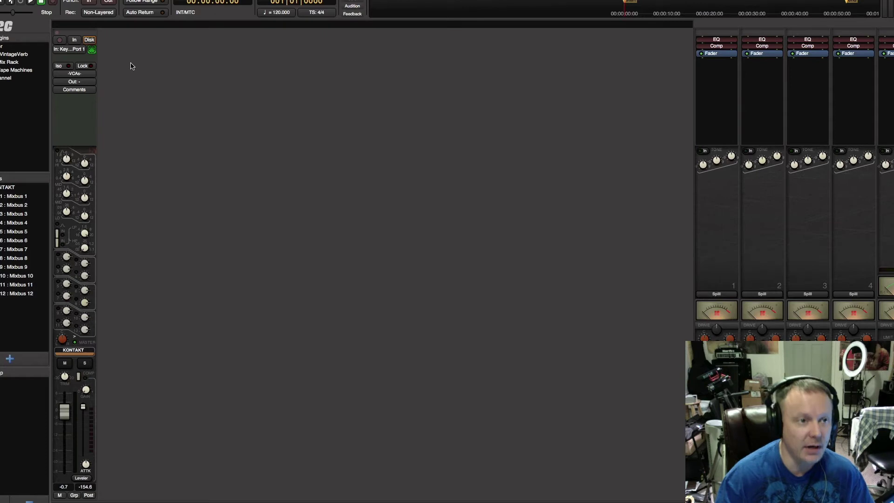
Step: Record-arm the KONTAKT strip and set it to monitor its input (In)
left_click(74, 40)
left_click(61, 41)
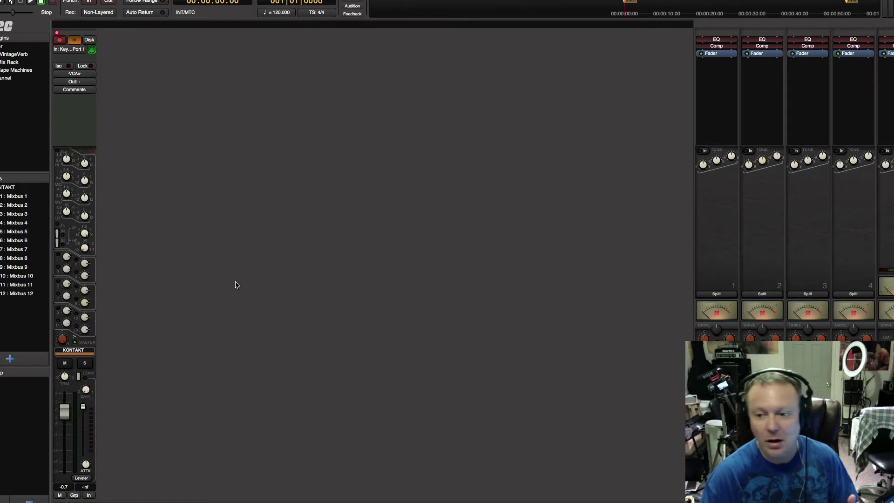
Step: Open Kontakt 5 on the KONTAKT strip to confirm Binary Star MW is loaded, then close it
left_click(73, 45)
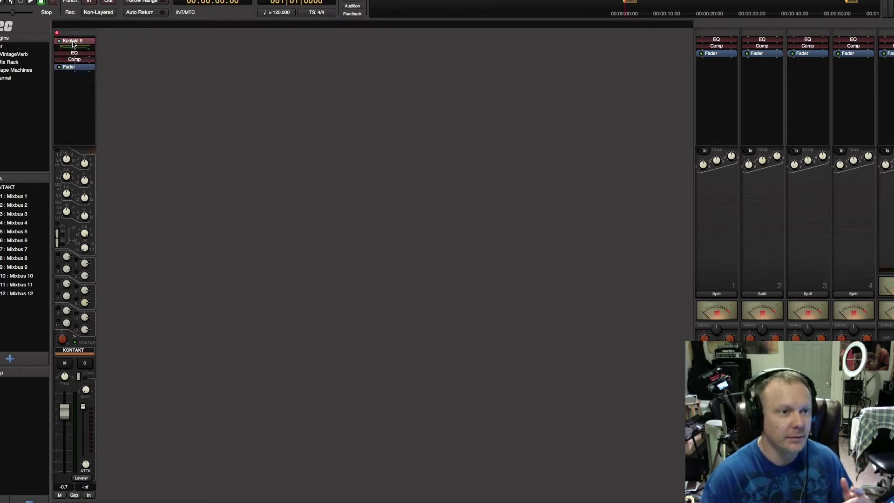
double_click(72, 42)
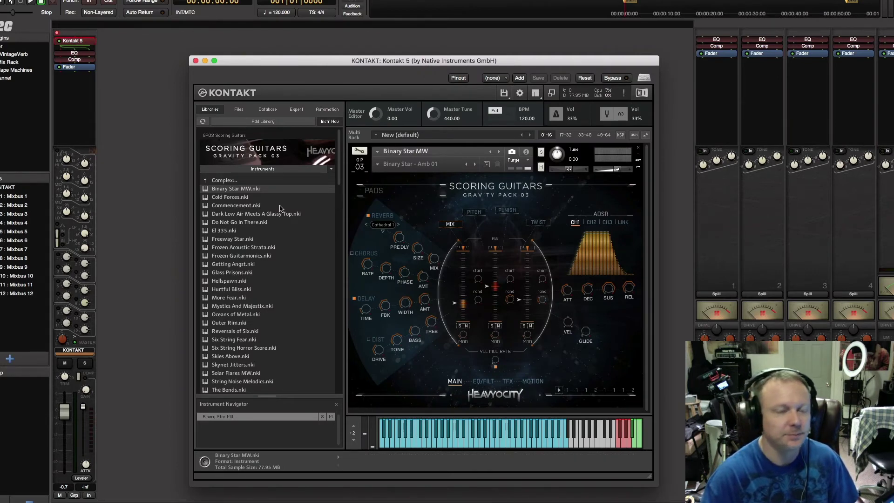
left_click(195, 61)
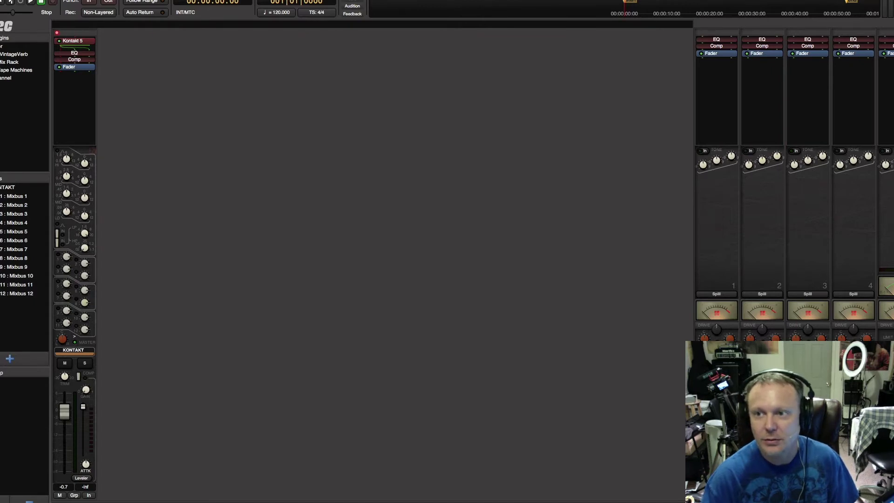
key("alt+e")
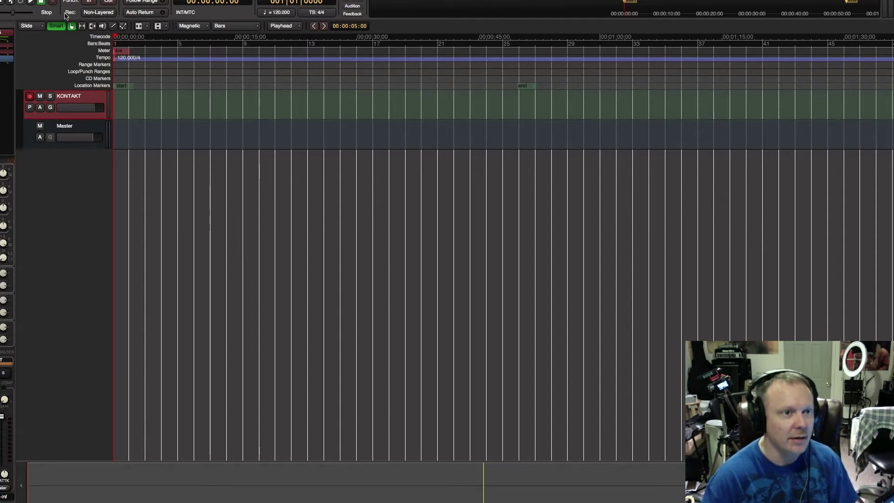
Step: Record a MIDI take onto KONTAKT from the session start to about bar 28
left_click(32, 2)
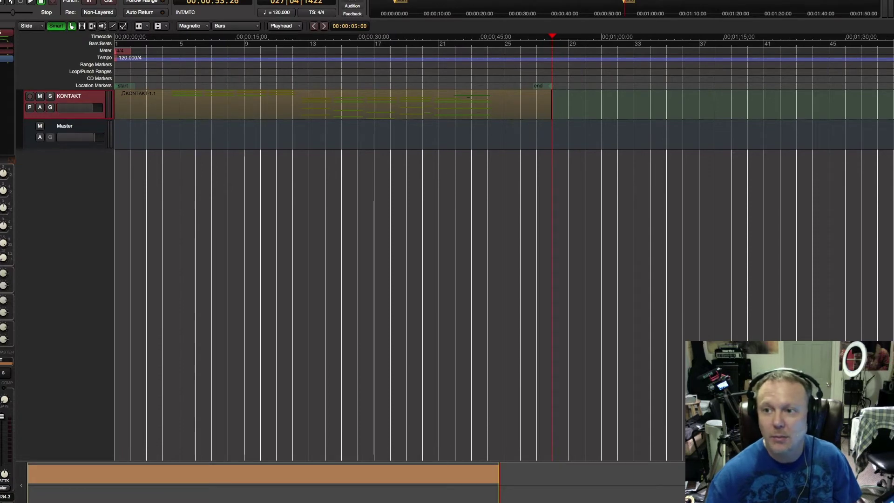
key("alt+m")
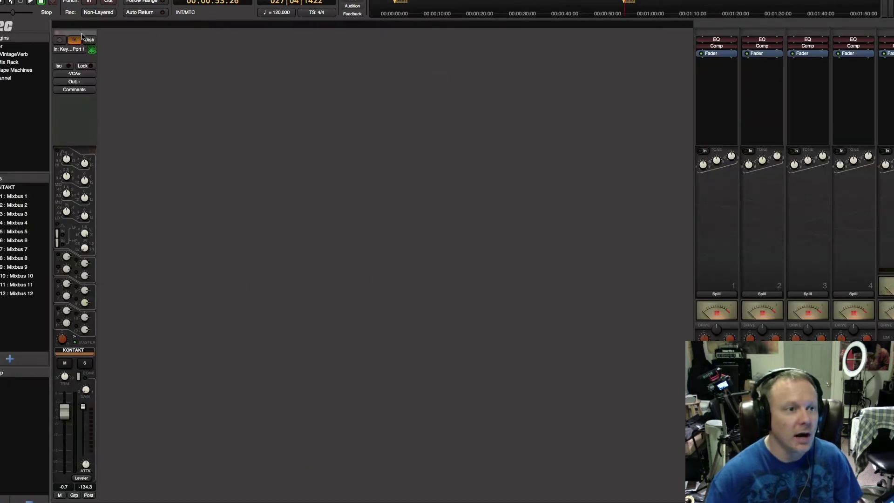
Step: Toggle KONTAKT monitoring to Disk and back to In, then return to the editor rewound to the start
left_click(75, 40)
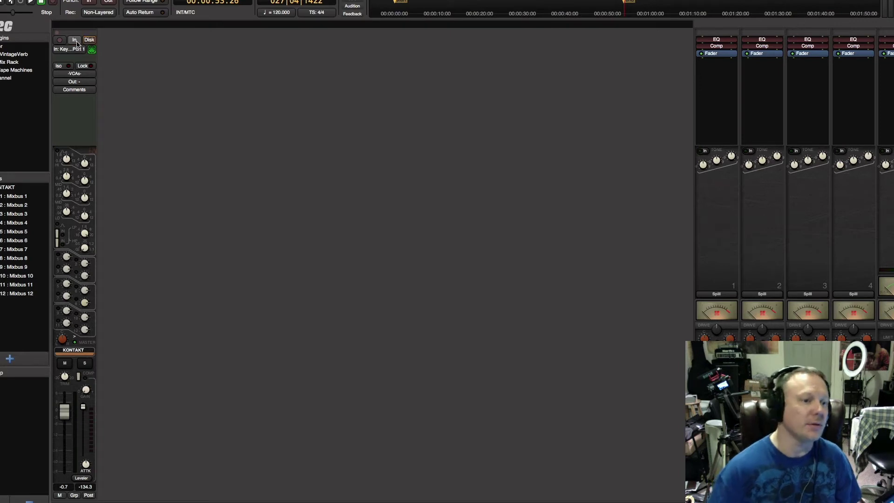
left_click(75, 40)
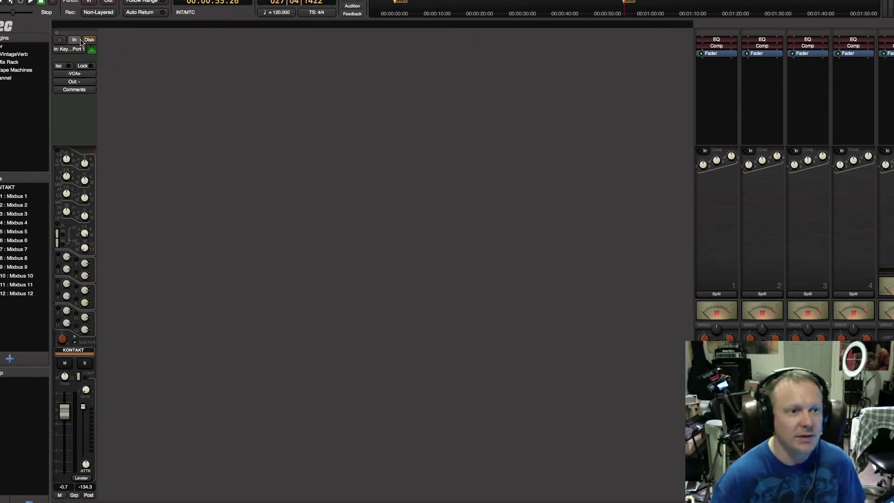
left_click(84, 33)
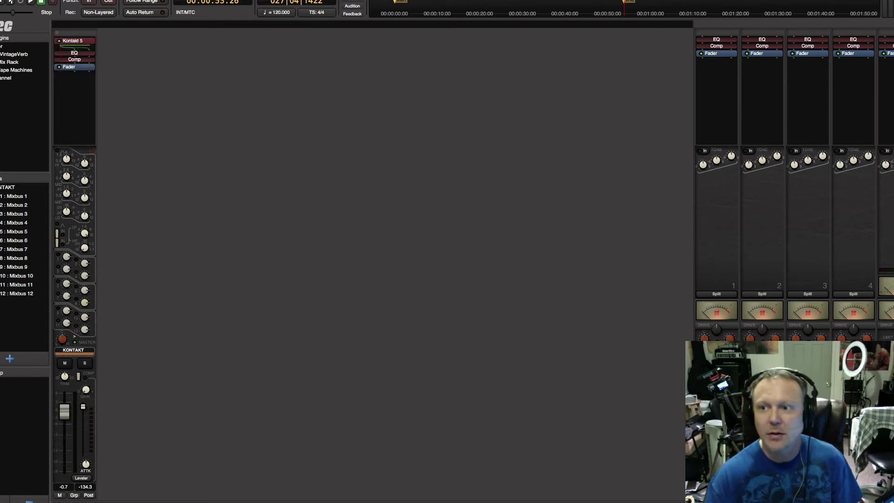
key("alt+e")
key("Home")
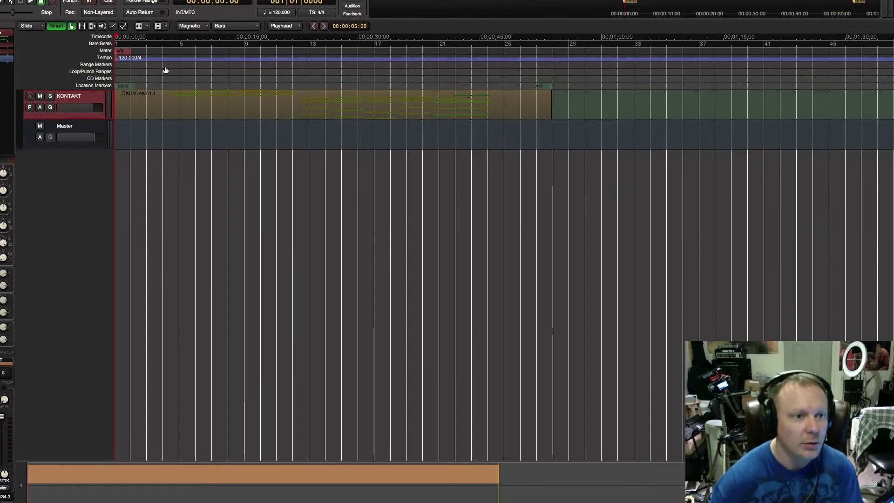
Step: Move the start marker to bar 4 and play the KONTAKT-1.1 take from there
left_click_drag(125, 86, 172, 88)
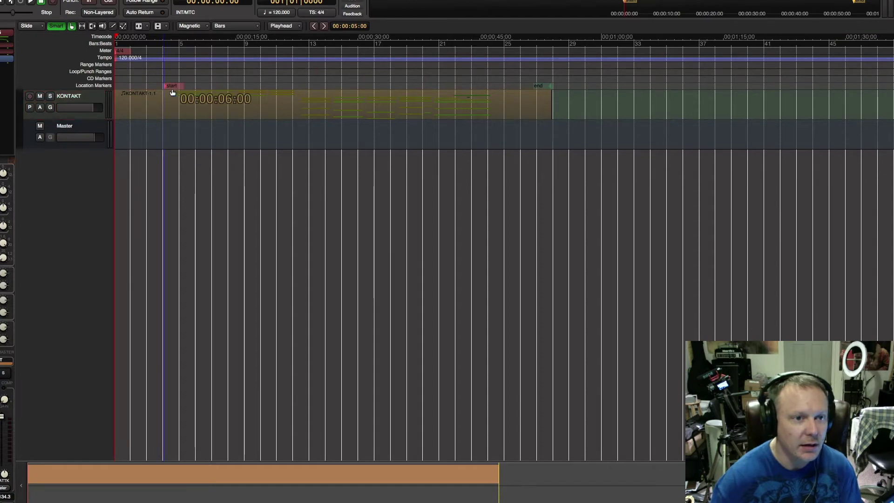
key("space")
key("Home")
key("space")
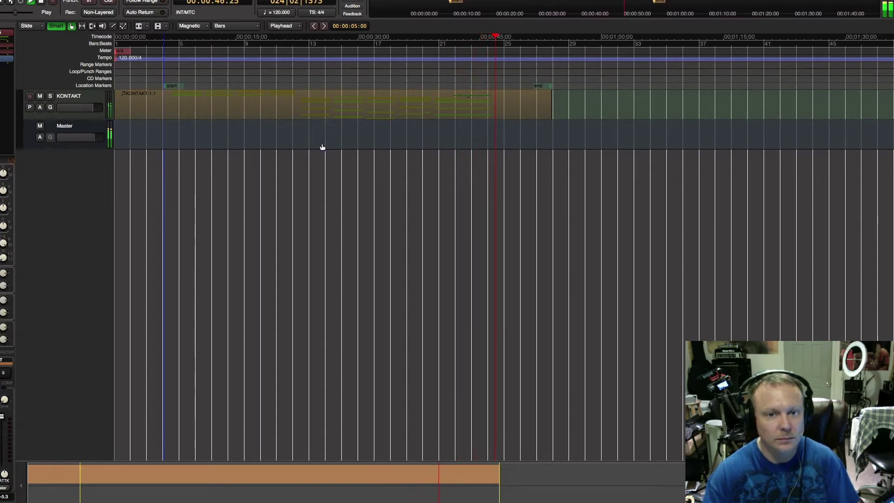
Step: Inspect the KONTAKT-1.1 region's properties, close the Region dialog, and select the KONTAKT track
double_click(468, 108)
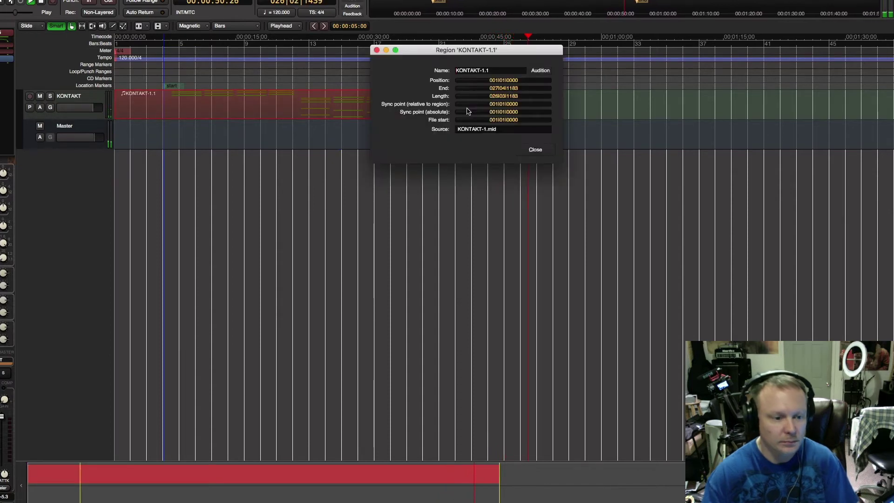
left_click(535, 149)
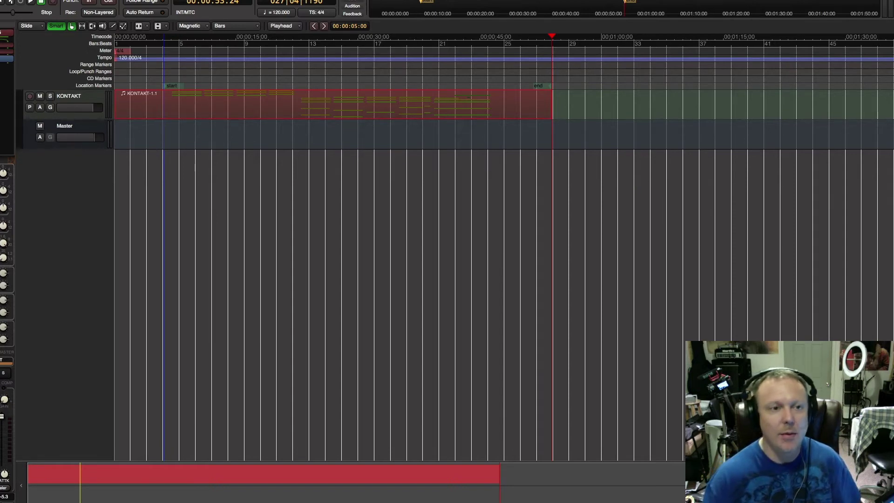
left_click(97, 102)
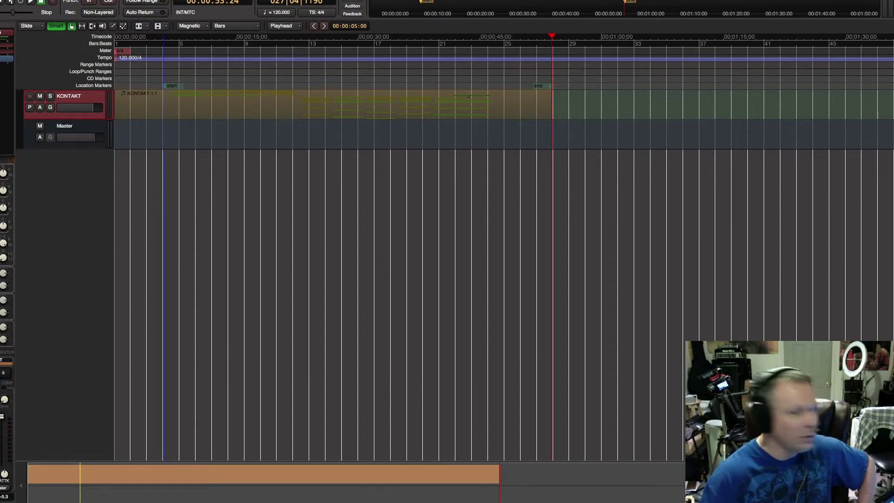
Step: Add a new stereo audio track to the session
double_click(191, 198)
left_click_drag(229, 142, 454, 203)
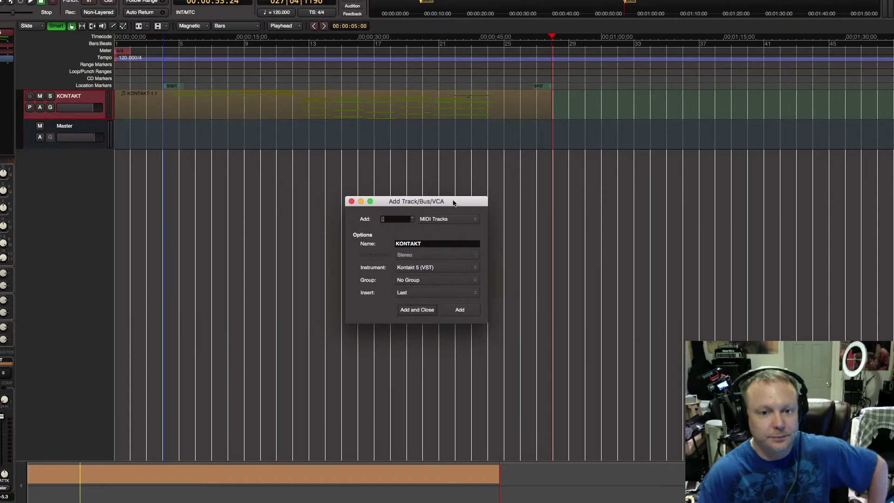
left_click(477, 221)
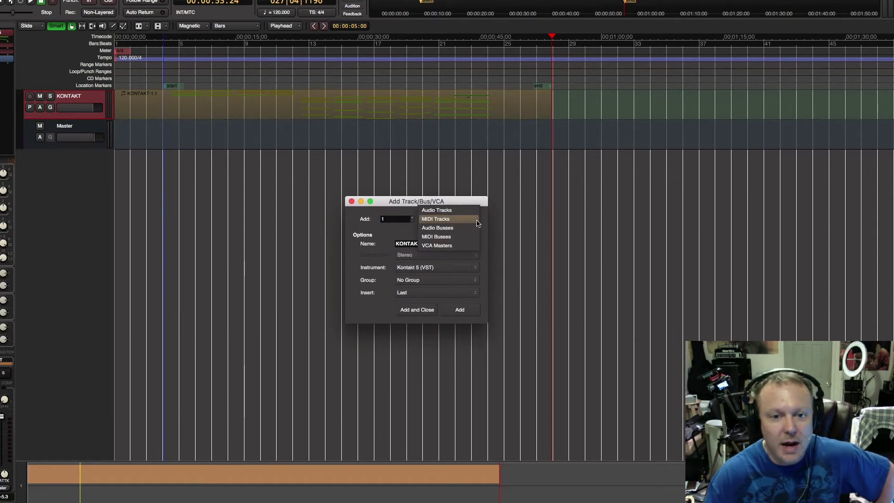
left_click(473, 212)
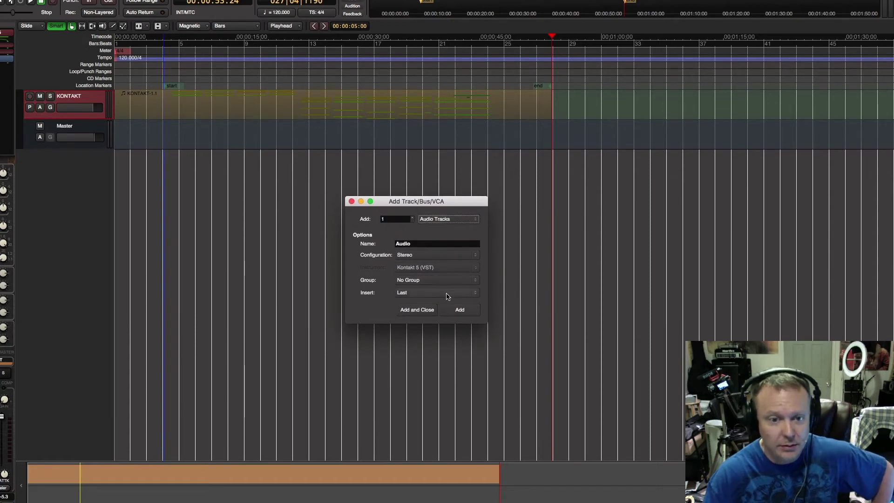
left_click(419, 310)
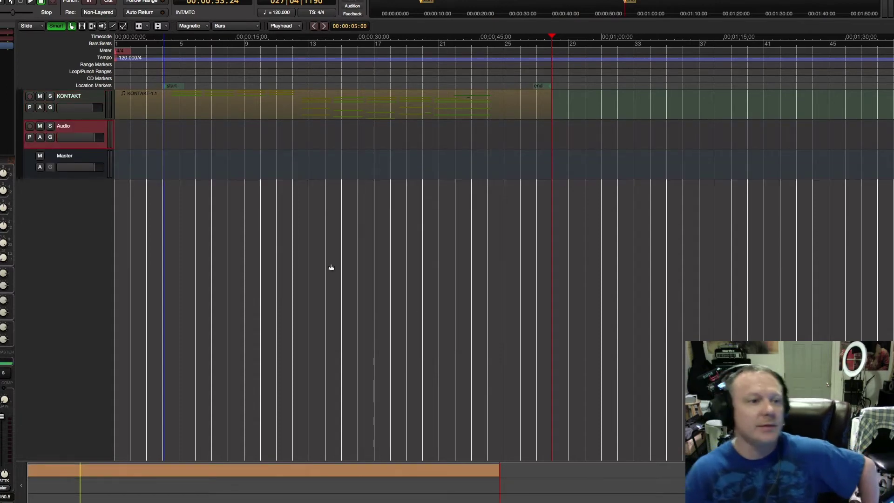
Step: Name the new track Kontakt_PRNT and view it in the Mixer beside KONTAKT
double_click(64, 126)
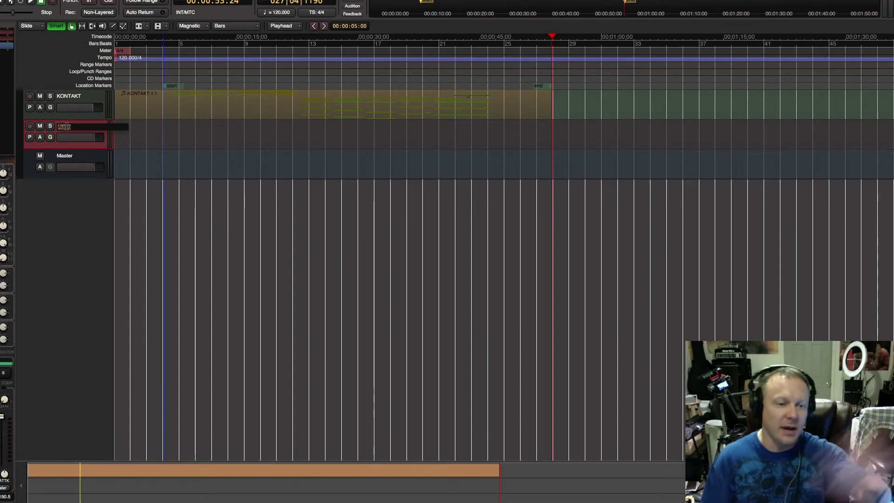
type("Kontakt _PRNT")
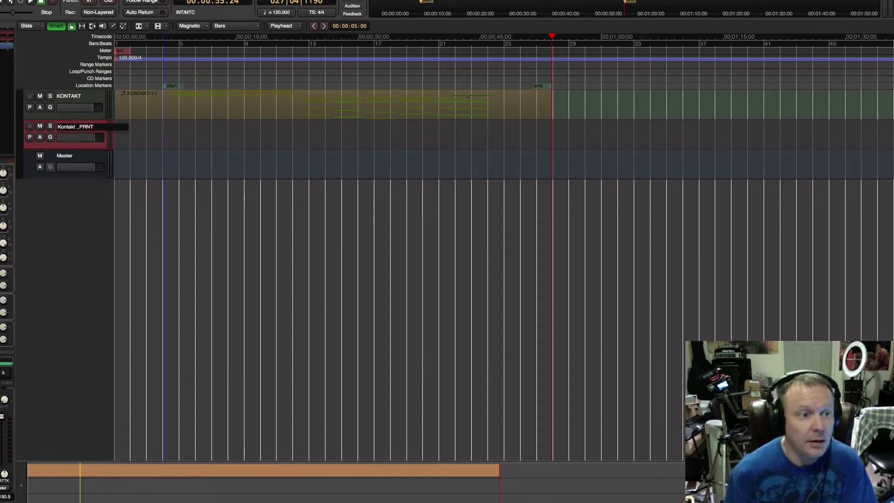
key("Return")
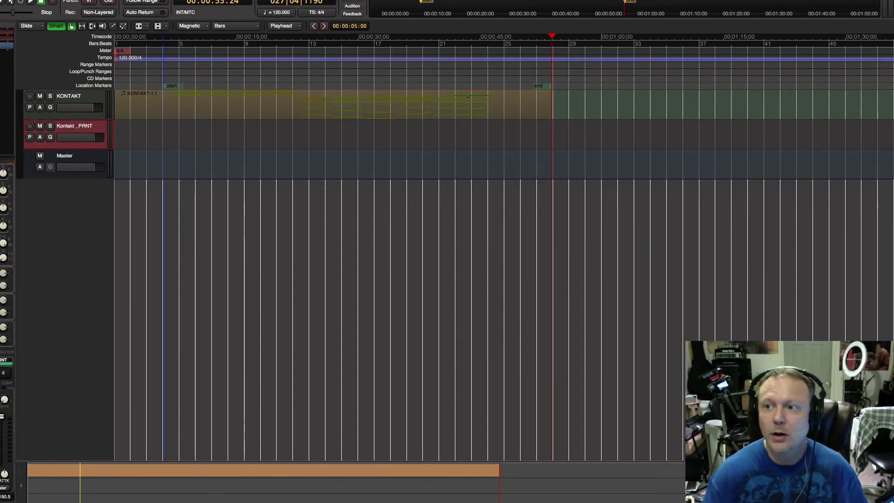
key("alt+m")
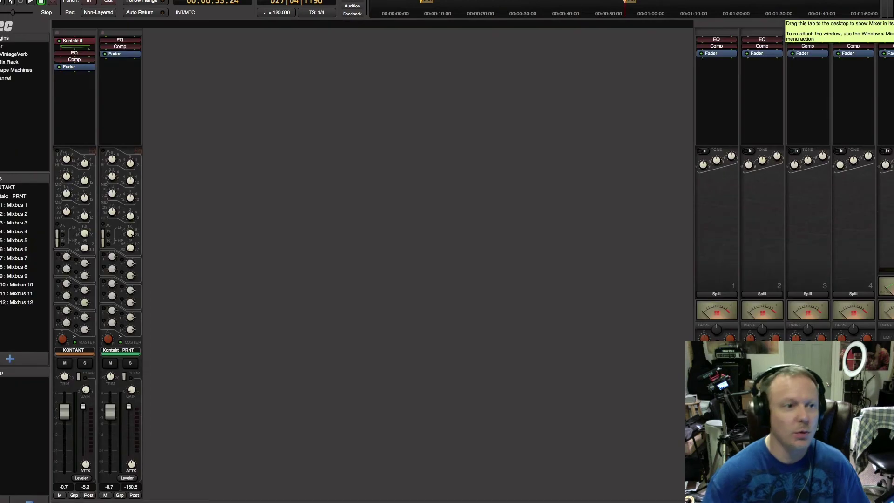
Step: In KONTAKT's output routing grid, connect its L and R outputs to Kontakt_PRNT's inputs
left_click(80, 33)
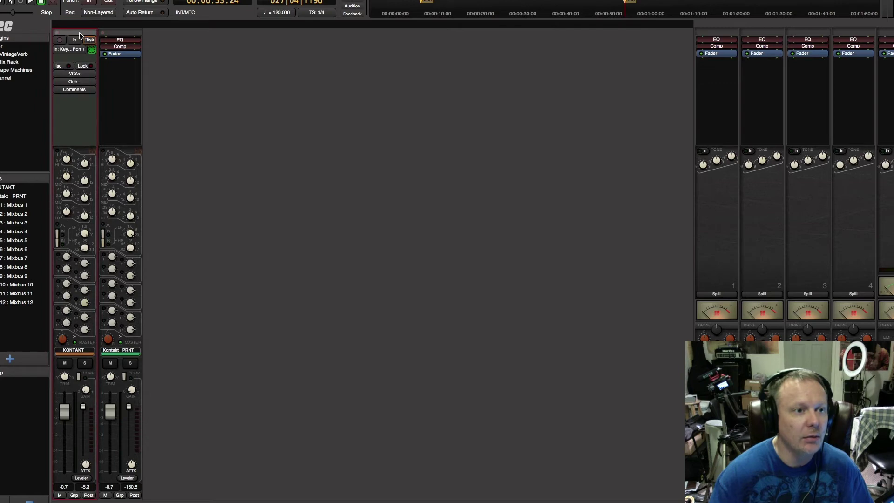
left_click(74, 82)
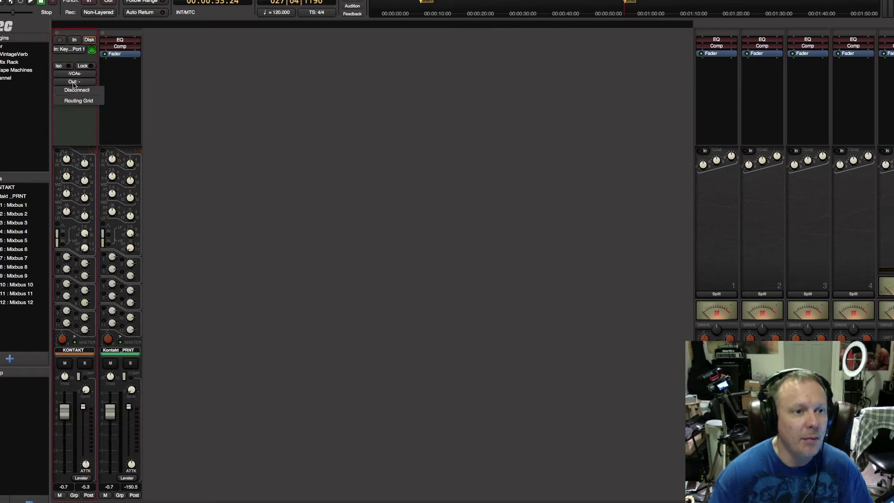
left_click(77, 101)
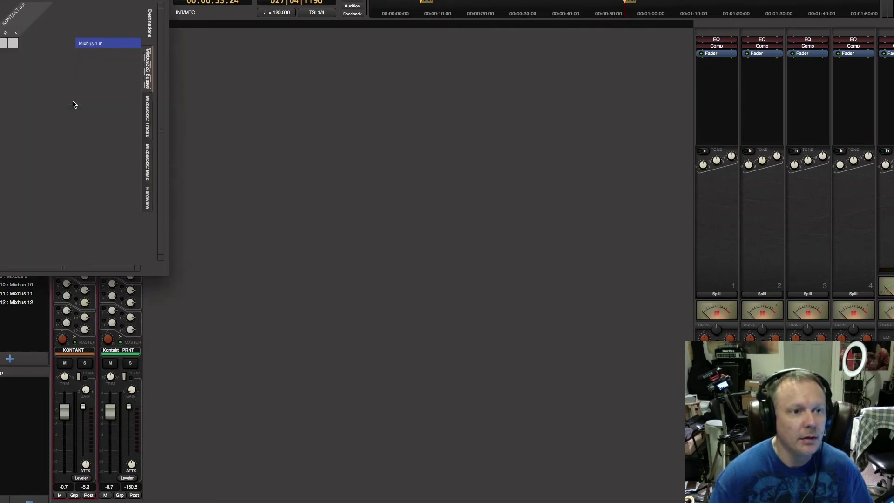
left_click_drag(128, 13, 387, 92)
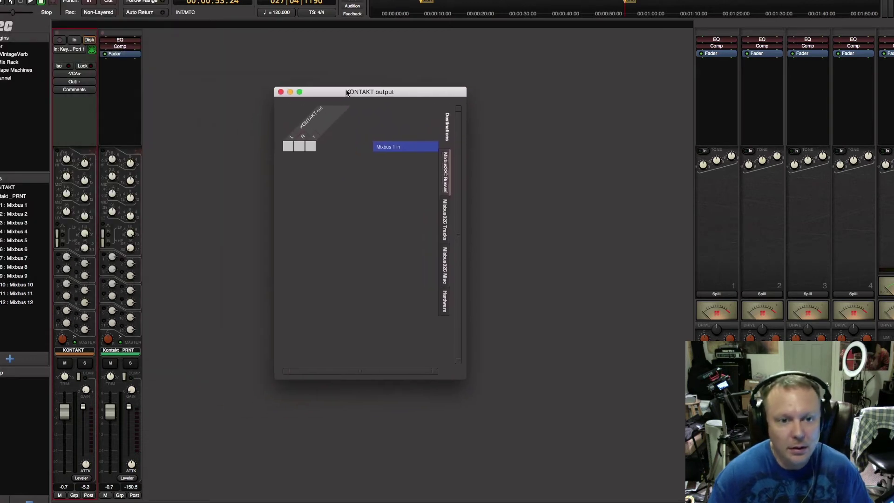
left_click(446, 223)
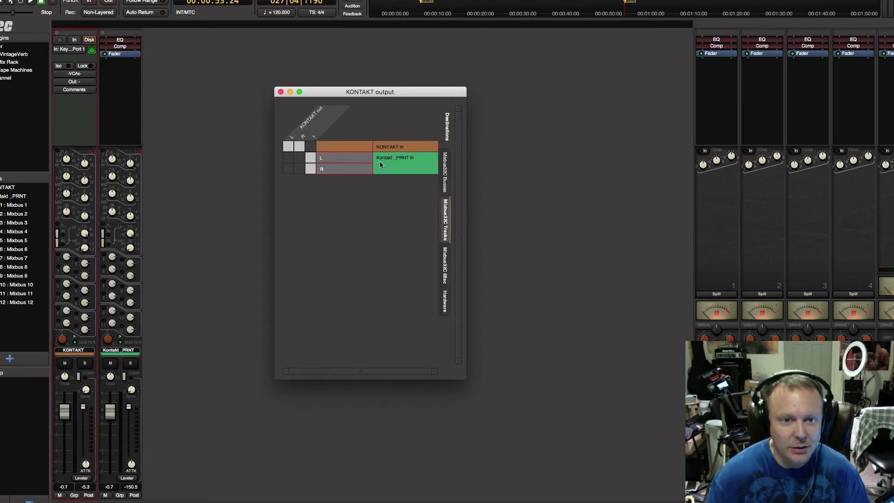
left_click(299, 169)
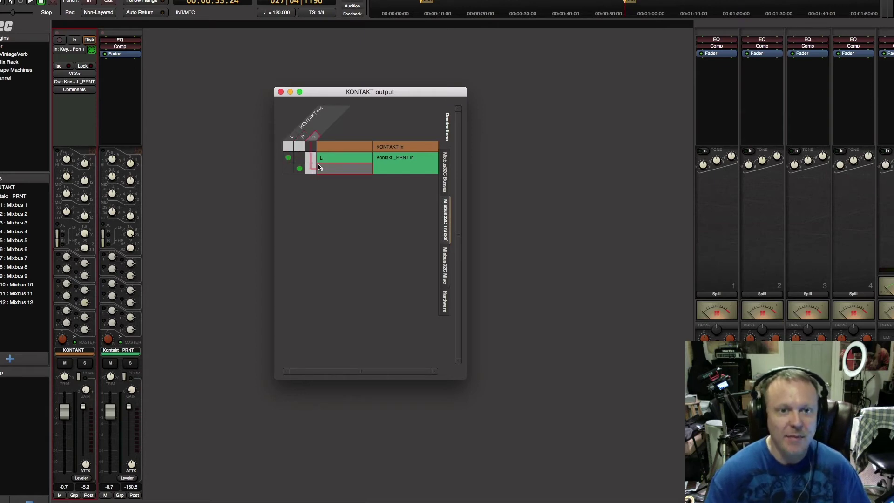
left_click(281, 92)
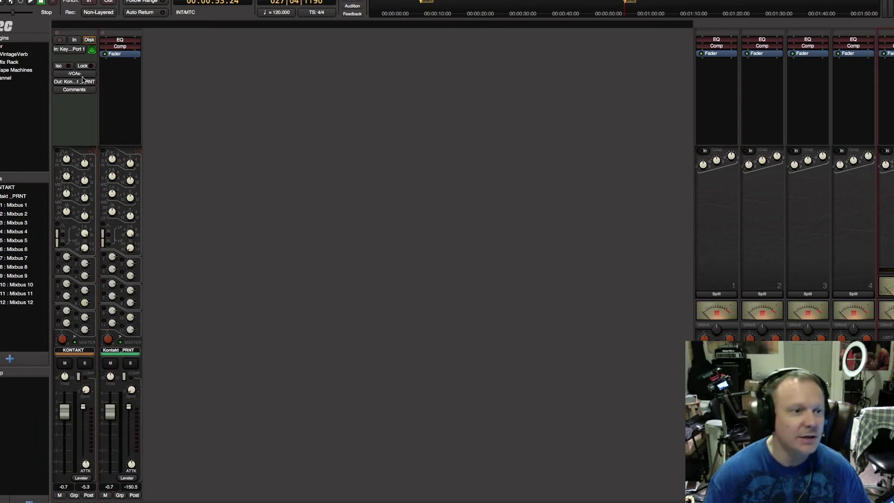
Step: Enable input monitoring and record-arm on the Kontakt_PRNT strip
left_click(125, 40)
left_click(121, 41)
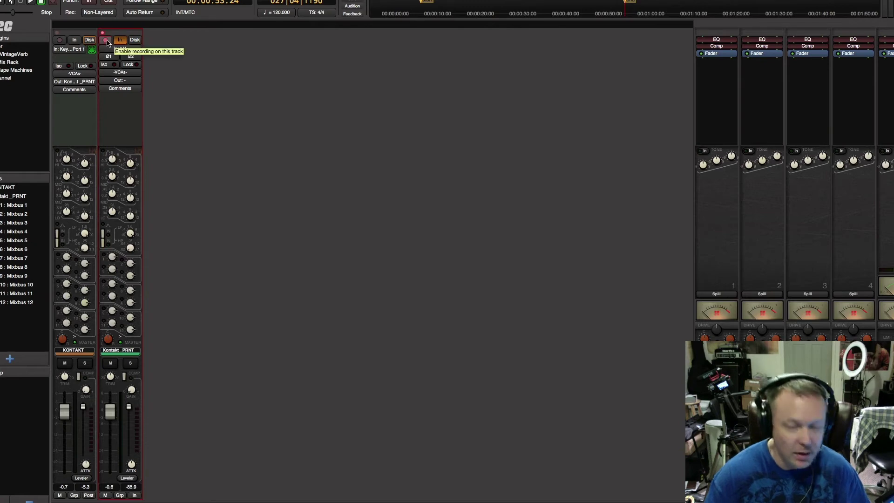
left_click(106, 40)
Step: Return the editor playhead to the session start and enable global record
key("alt+m")
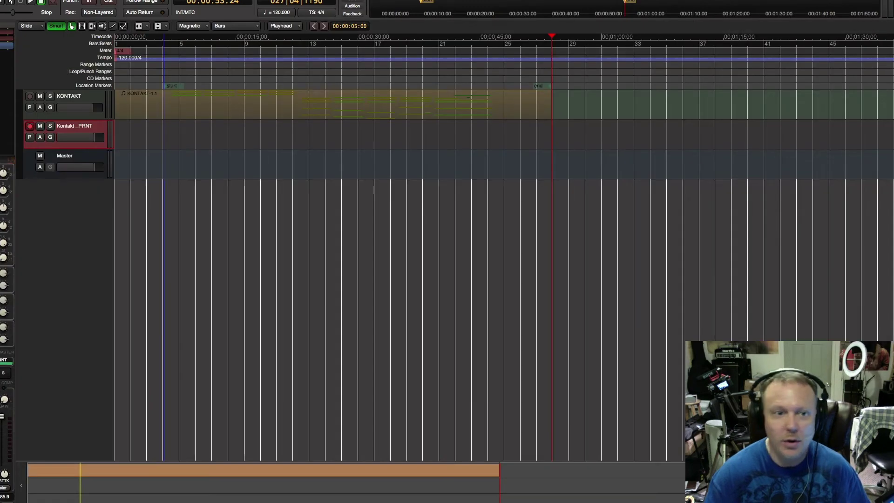
key("Home")
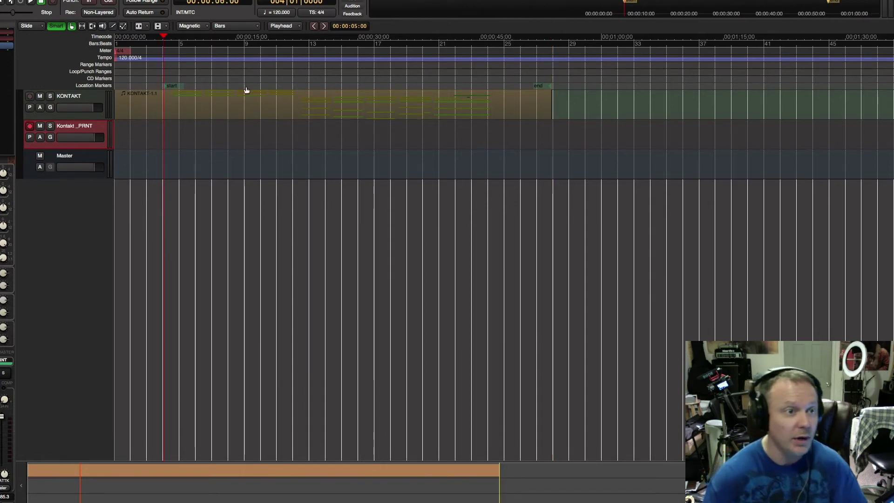
left_click(52, 1)
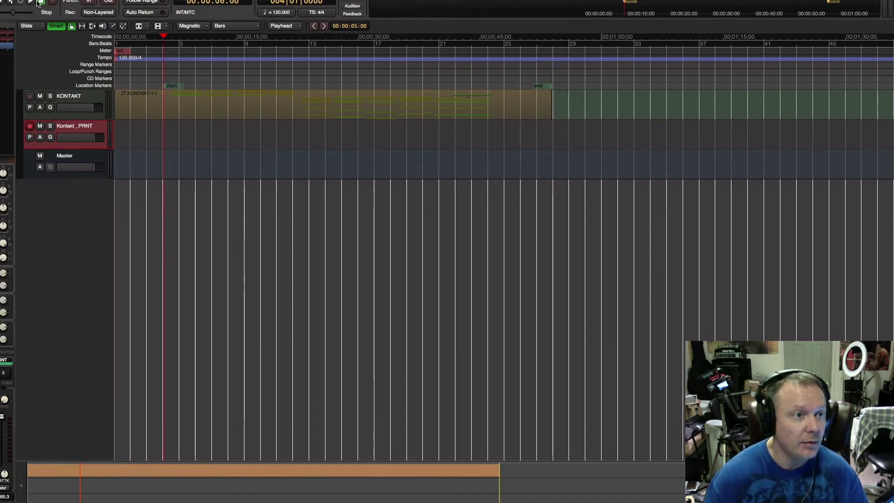
Step: Record KONTAKT's output onto the enlarged Kontakt_PRNT track, stopping around bar 28
left_click(31, 4)
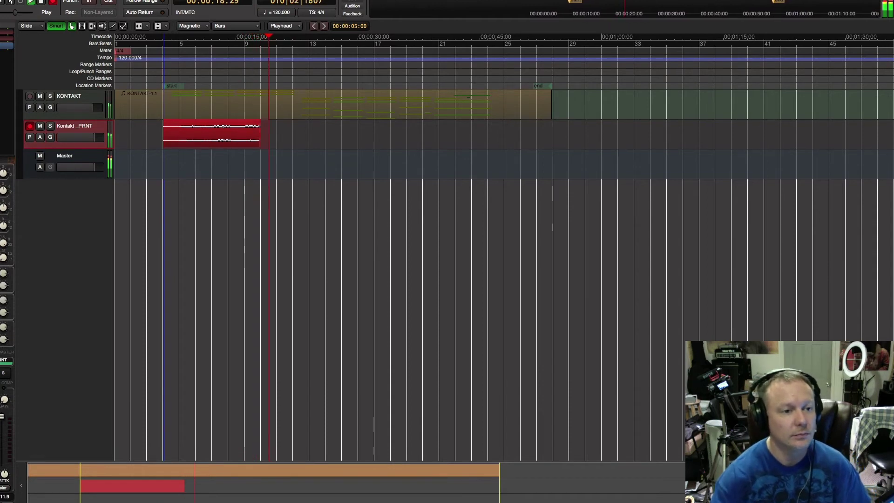
left_click_drag(84, 148, 98, 224)
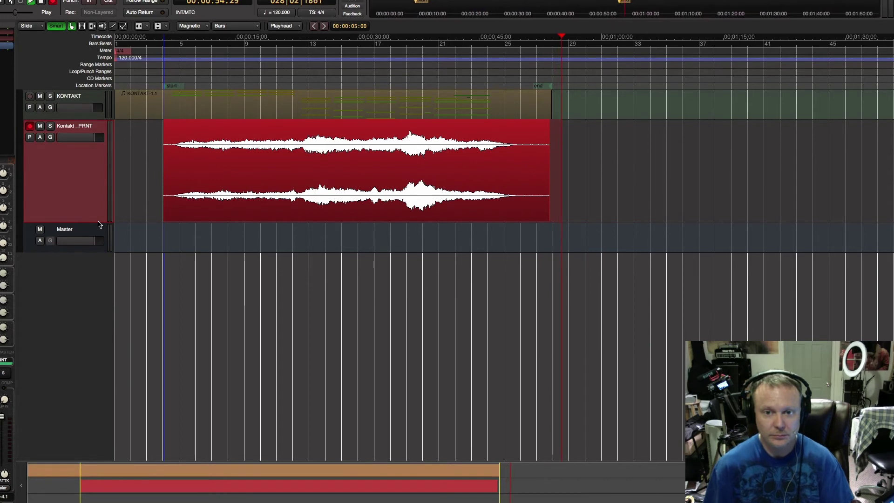
key("space")
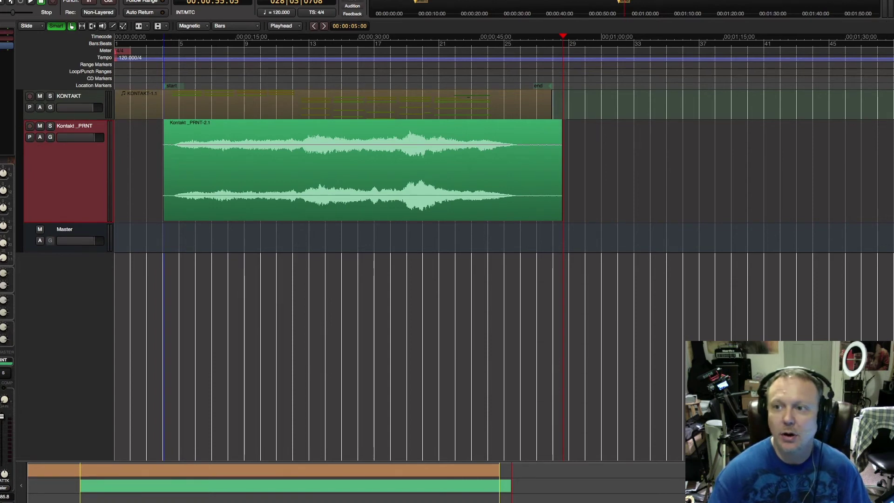
Step: In the Mixer, turn off Kontakt_PRNT's input monitoring and solo the track
key("alt+m")
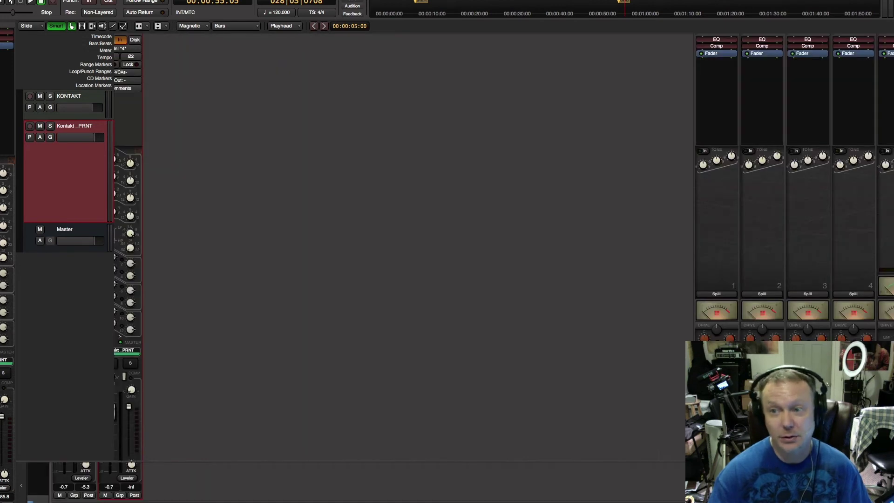
left_click(120, 41)
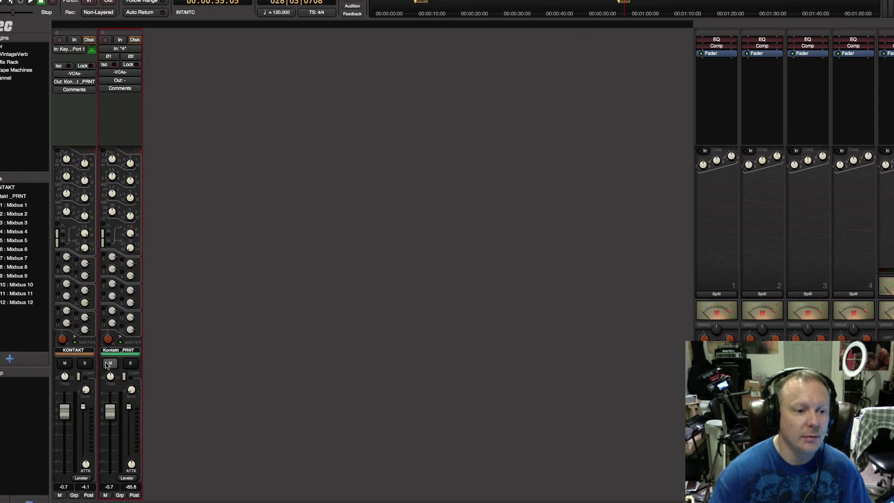
left_click(128, 365)
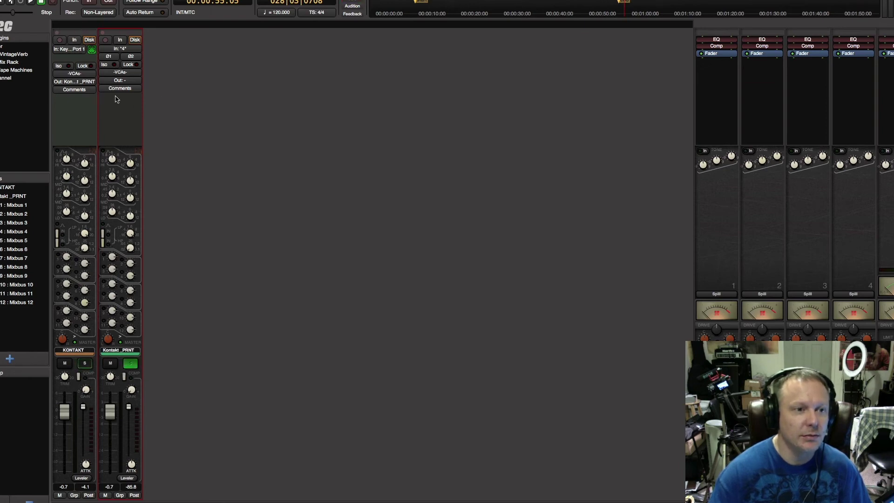
left_click(115, 33)
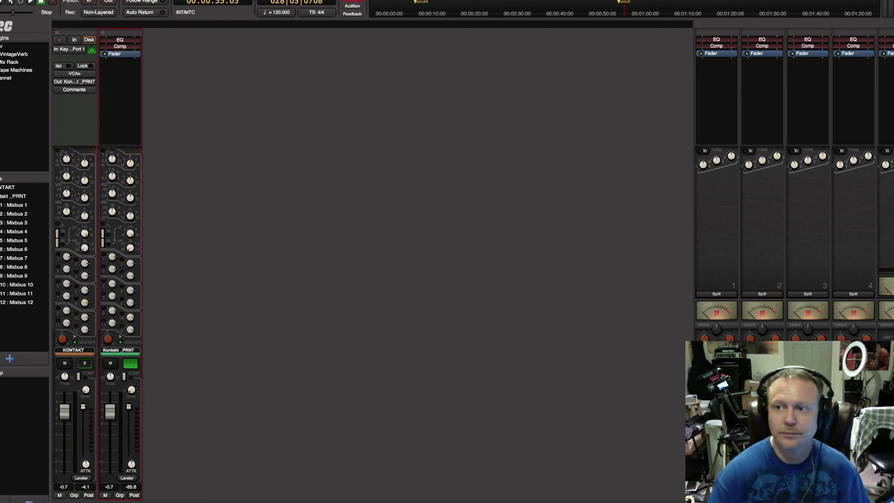
Step: Play the recorded Kontakt_PRNT take from the session start in the editor
key("alt+e")
key("Home")
key("space")
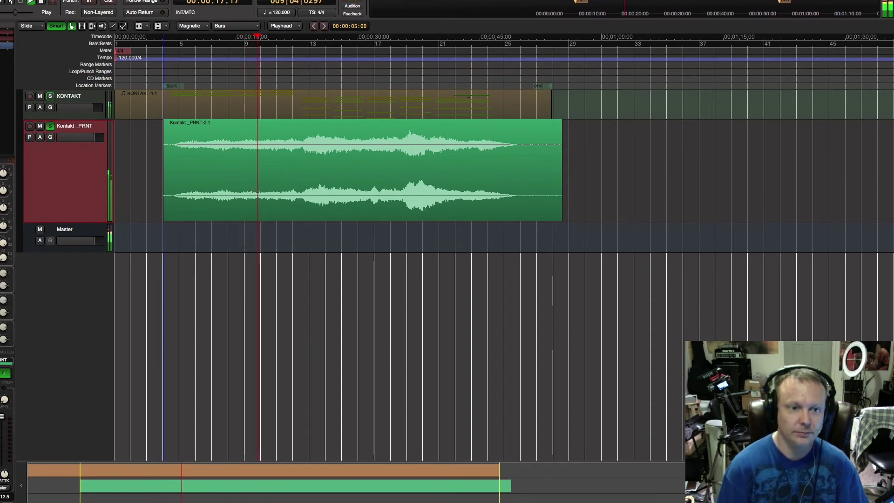
Step: Stop playback around bar 11 and select the original KONTAKT track
key("space")
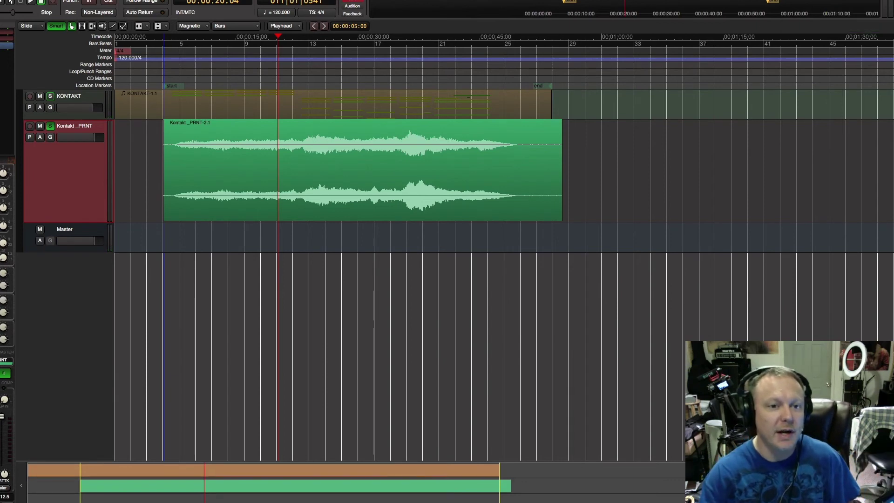
left_click(99, 100)
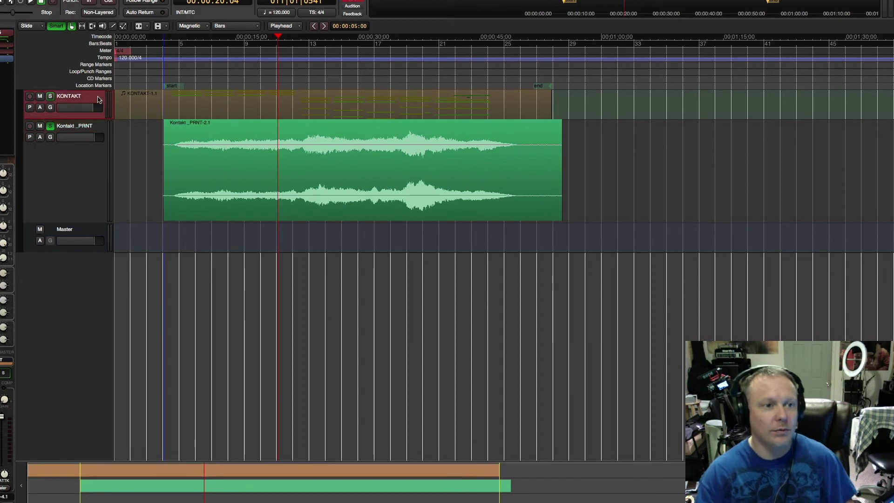